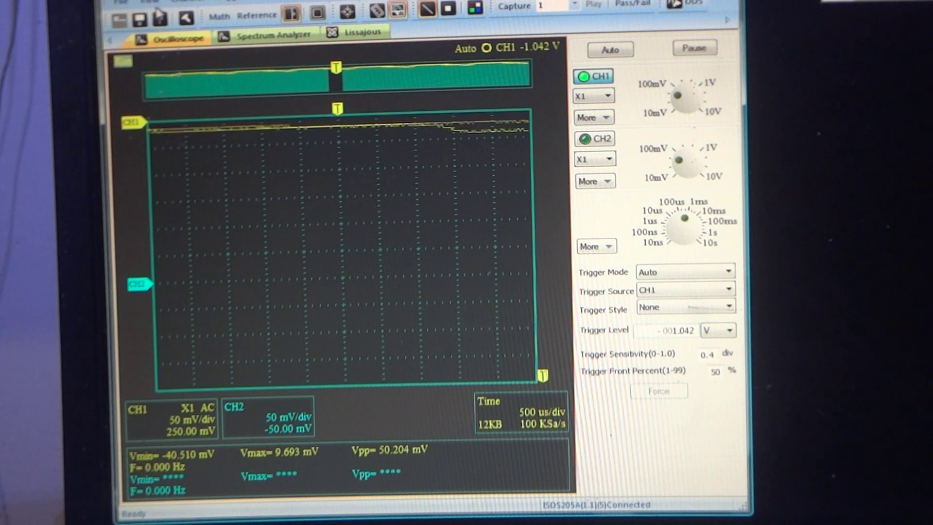
# Look over the math channel and reference waveform settings, then close both panels.
pyautogui.click(221, 15)
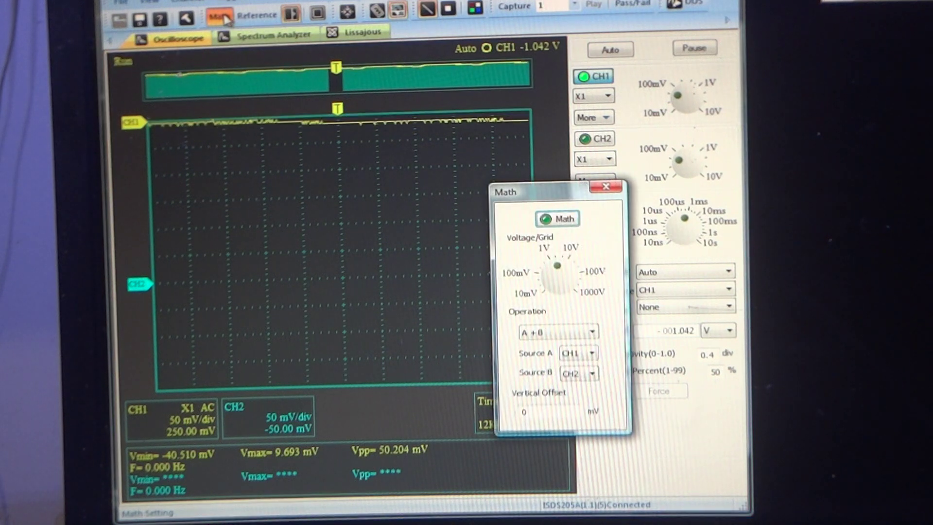
pyautogui.click(256, 16)
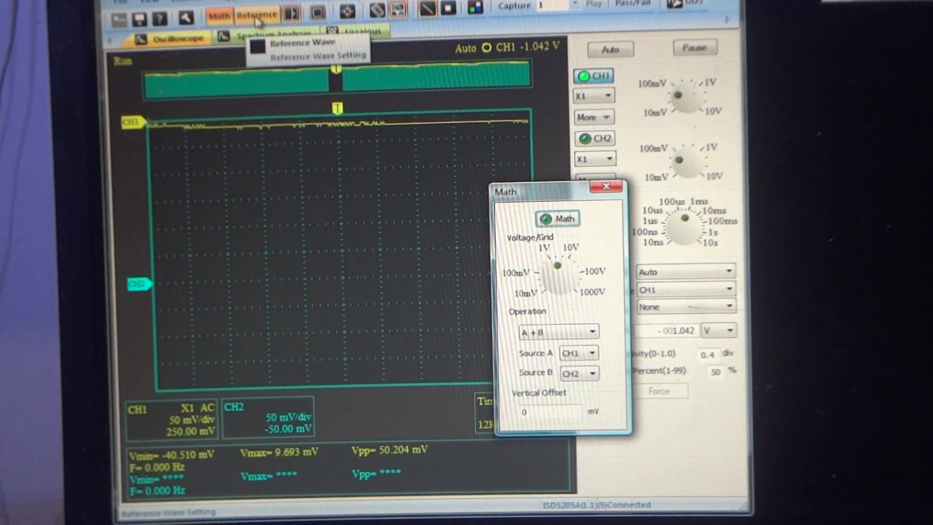
pyautogui.click(316, 55)
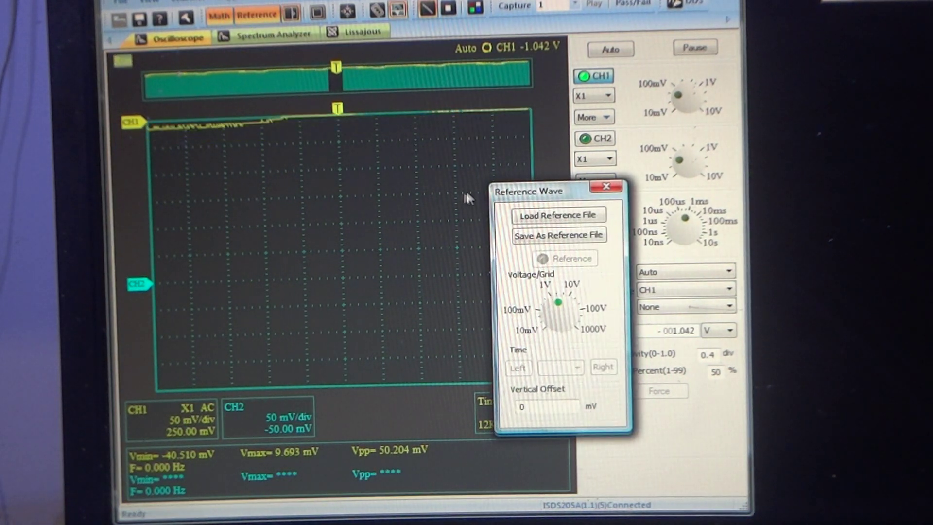
pyautogui.click(606, 187)
pyautogui.click(606, 189)
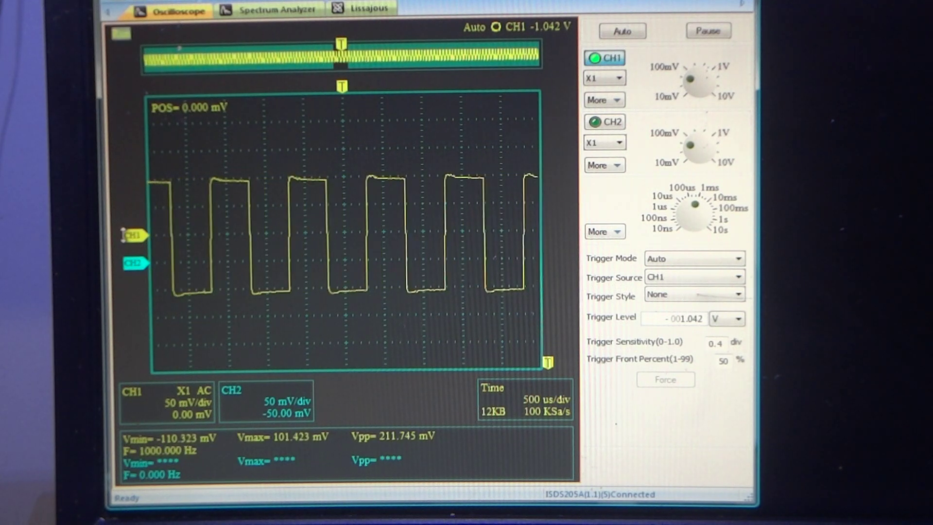
# Raise the CH1 trace to the grid top, lower it to about 4 mV, then open cursor settings.
pyautogui.moveTo(133, 219); pyautogui.dragTo(133, 97)
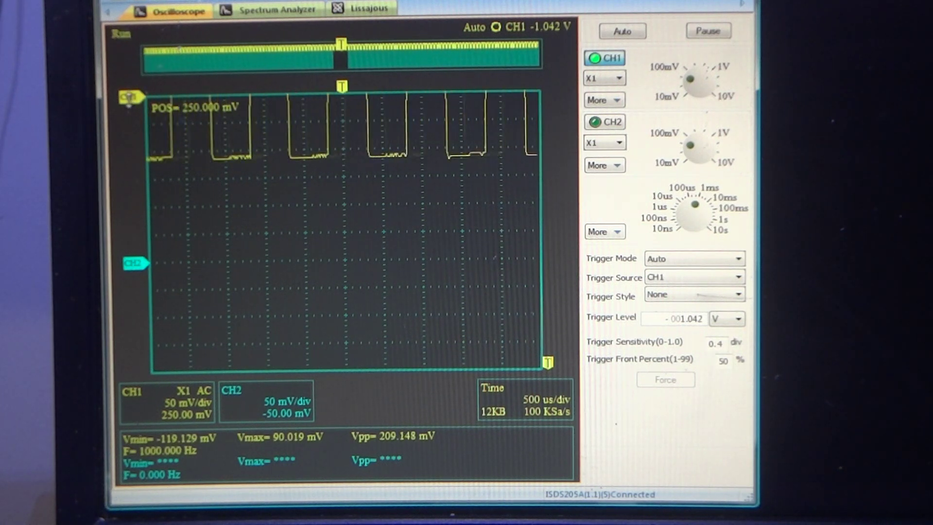
pyautogui.moveTo(131, 97); pyautogui.dragTo(132, 233)
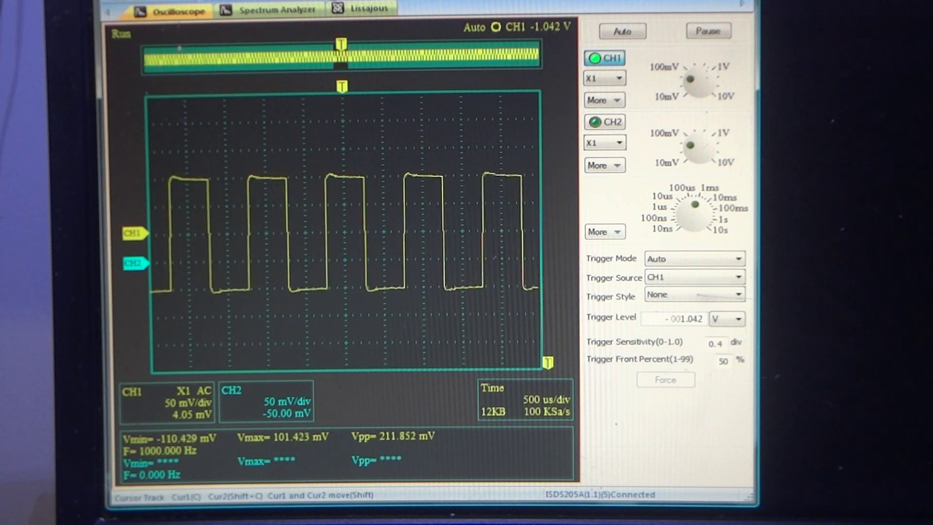
pyautogui.click(349, 1)
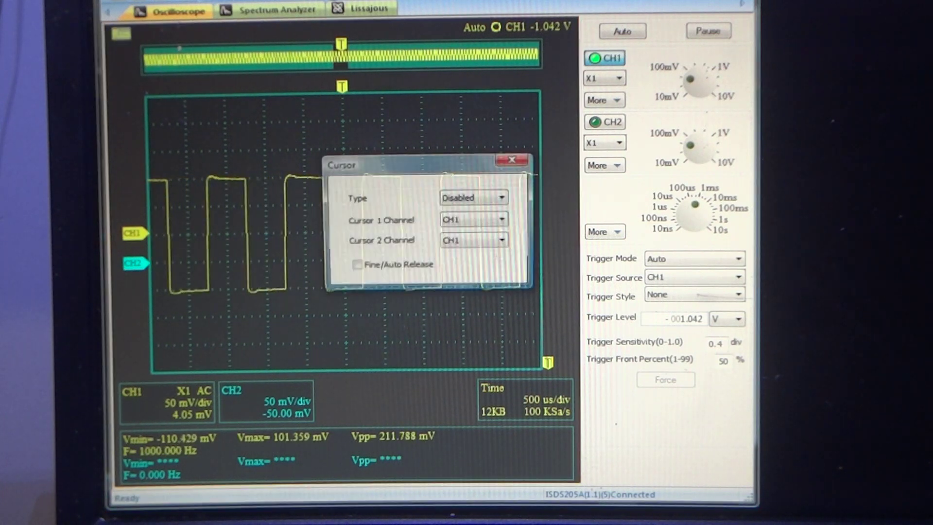
# Set X/Time cursors on CH1 and place them 928.57 µs apart, reading 1.077 kHz.
pyautogui.click(478, 221)
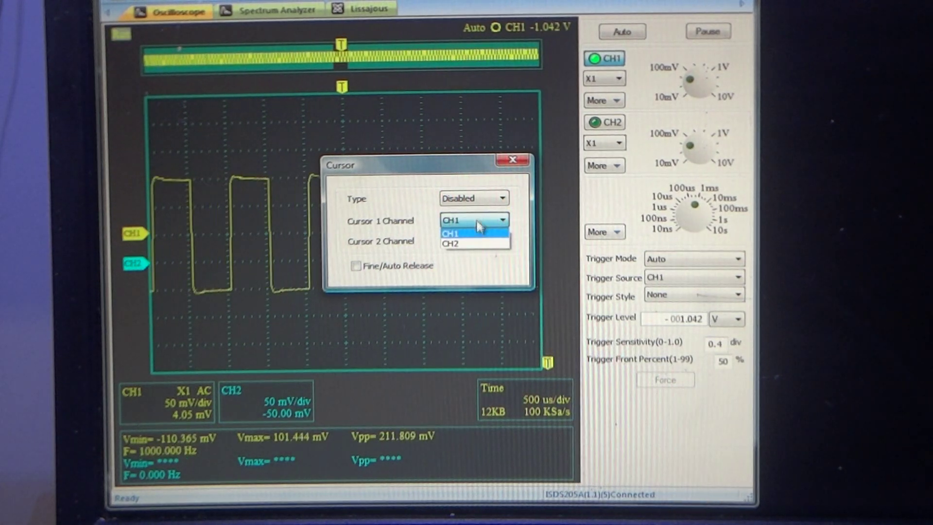
pyautogui.click(506, 202)
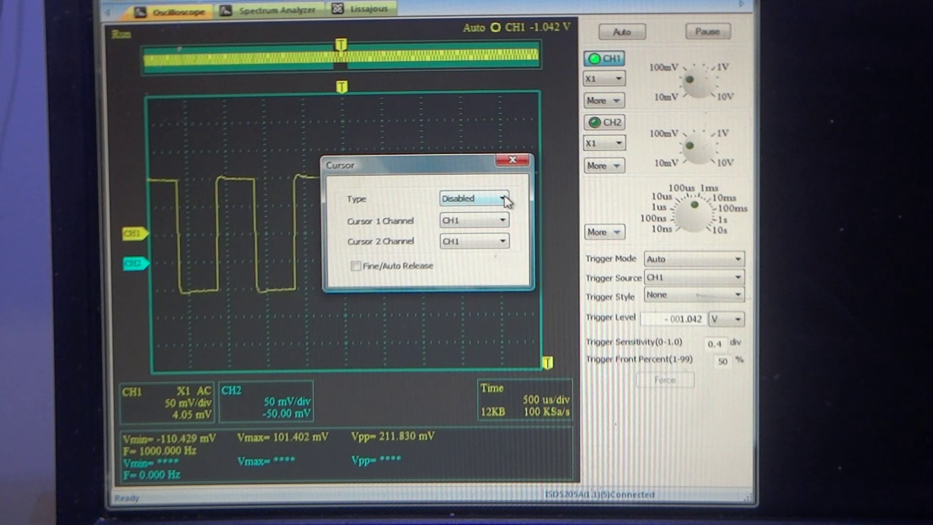
pyautogui.click(506, 201)
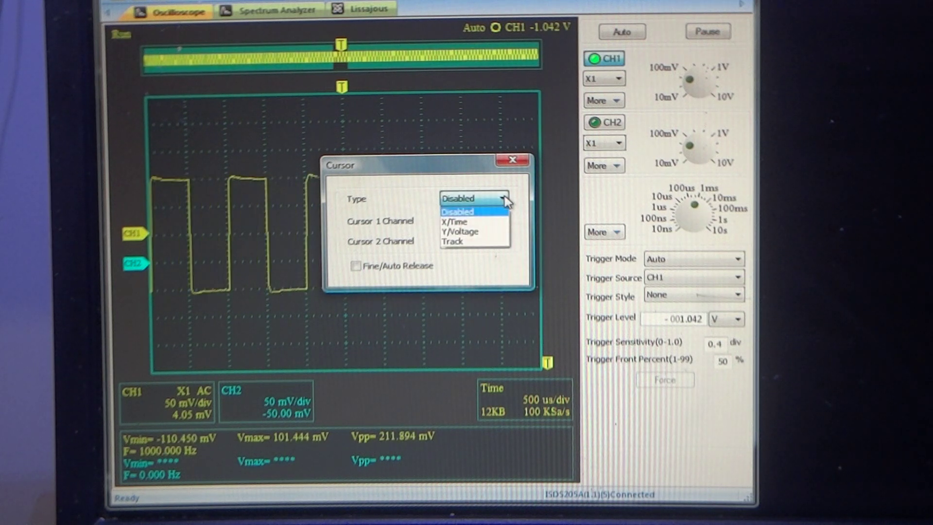
pyautogui.click(493, 222)
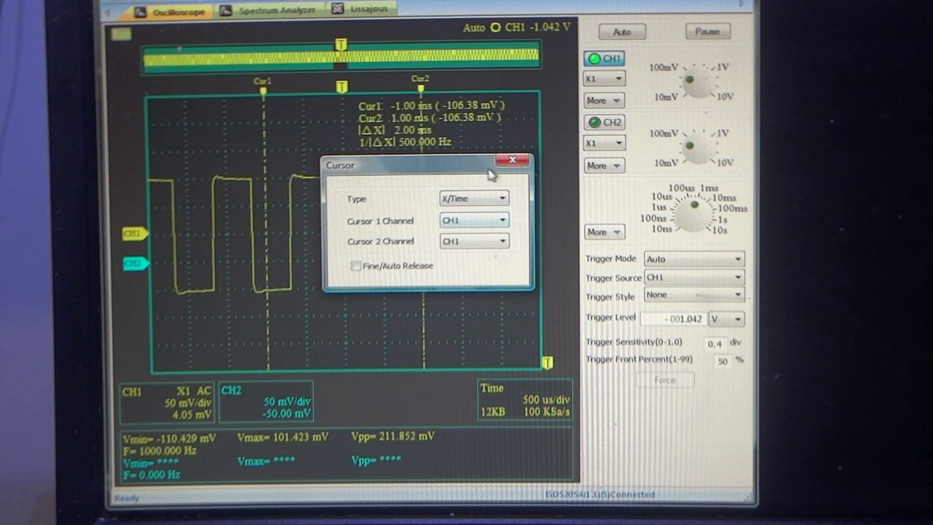
pyautogui.click(509, 158)
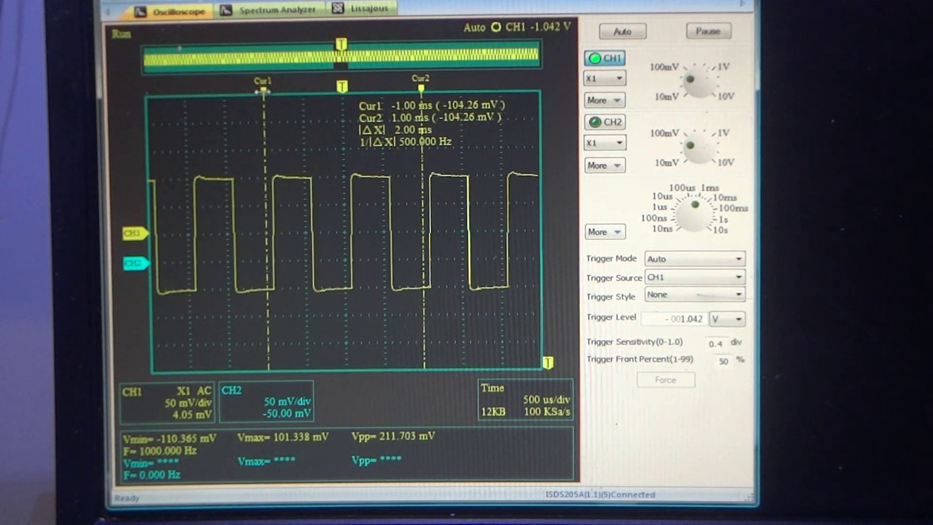
pyautogui.moveTo(260, 87); pyautogui.dragTo(306, 108)
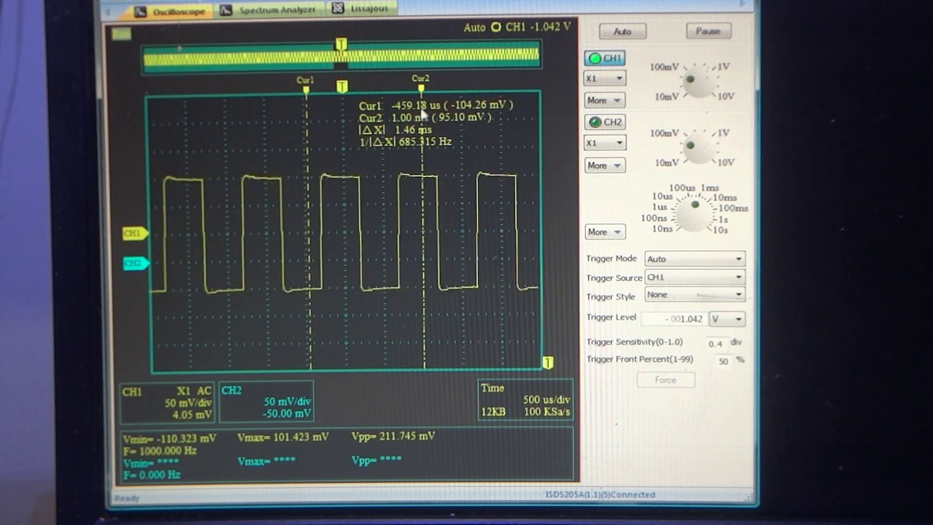
pyautogui.moveTo(406, 83)
pyautogui.mouseDown()
pyautogui.moveTo(416, 84)
pyautogui.moveTo(379, 92)
pyautogui.mouseUp()
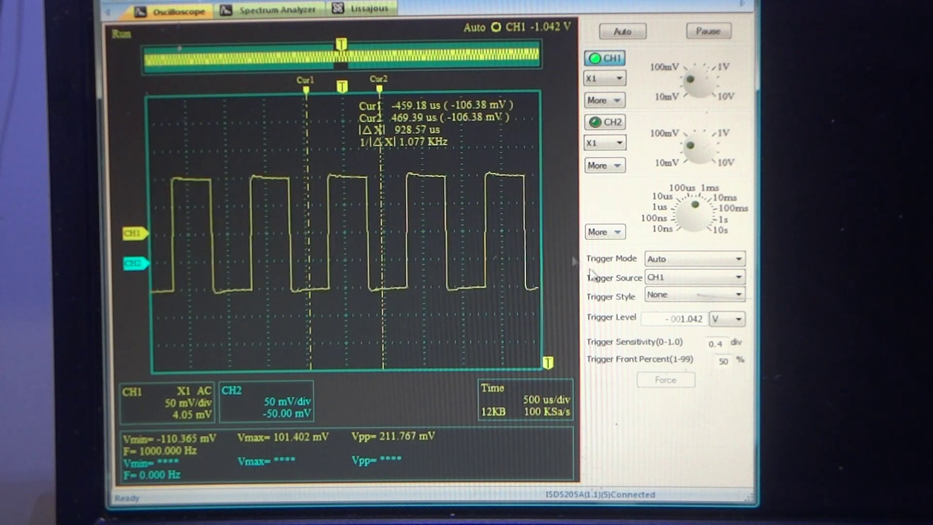
# Use Single trigger, place cursors at -989.80 µs and -489.80 µs (2.000 kHz), and reopen Cursor.
pyautogui.click(739, 260)
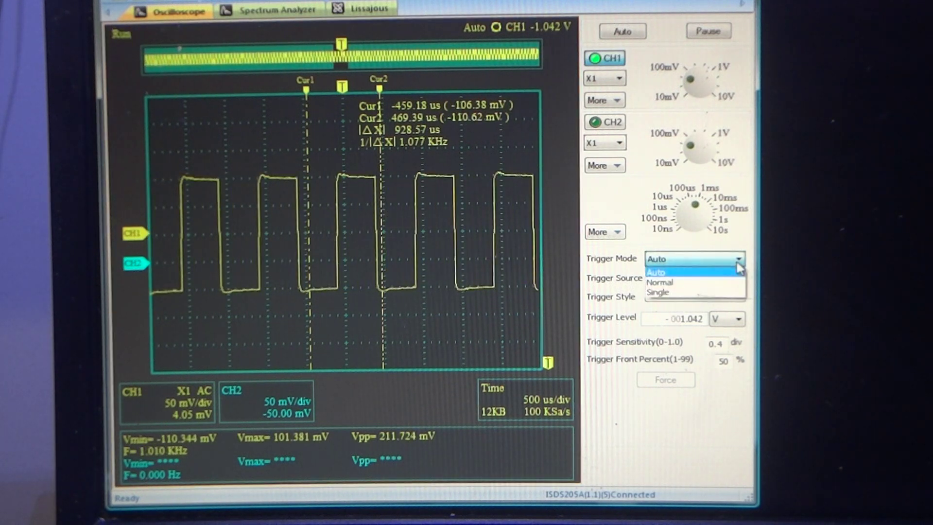
pyautogui.click(706, 295)
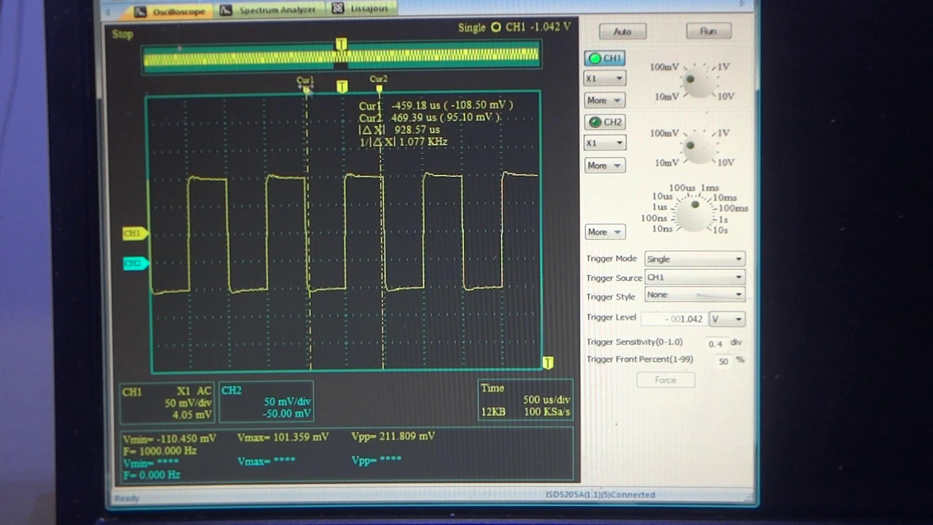
pyautogui.moveTo(306, 90); pyautogui.dragTo(265, 92)
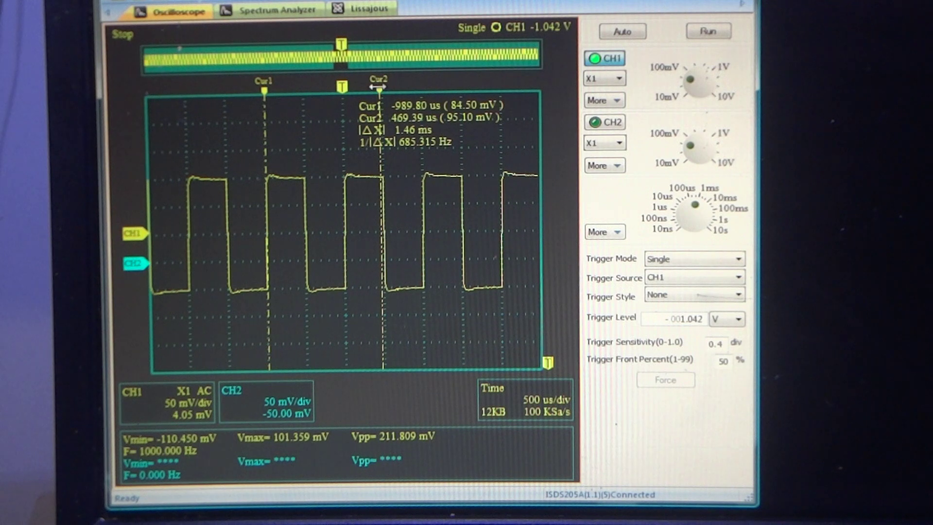
pyautogui.moveTo(345, 87); pyautogui.dragTo(304, 87)
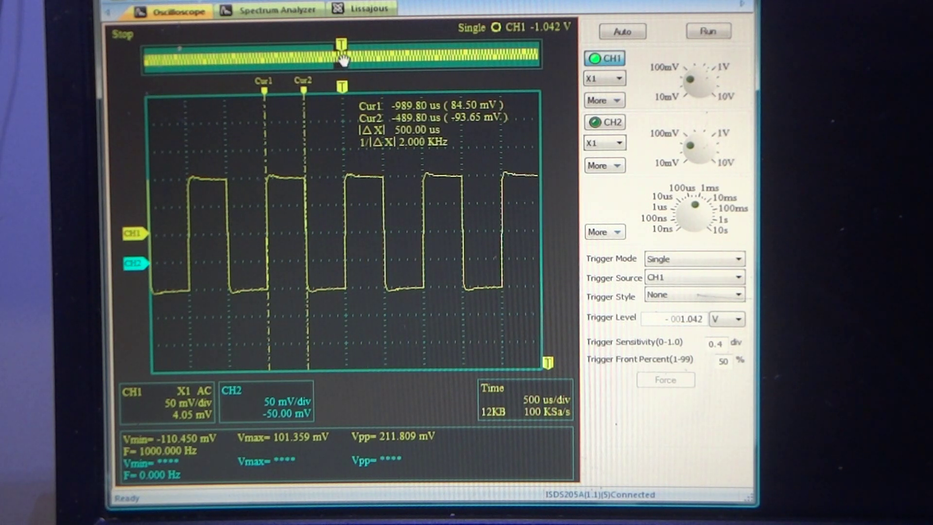
pyautogui.moveTo(342, 58)
pyautogui.mouseDown()
pyautogui.moveTo(425, 71)
pyautogui.moveTo(341, 58)
pyautogui.mouseUp()
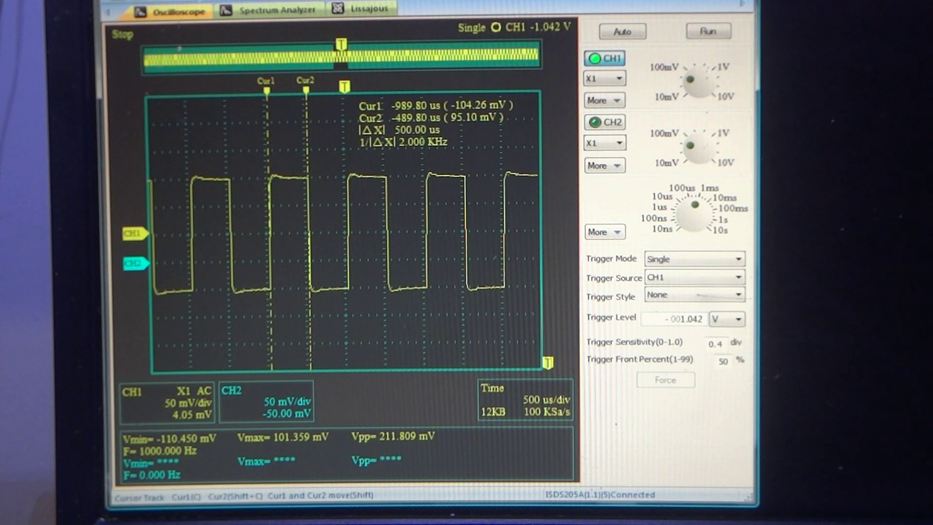
pyautogui.doubleClick(365, 132)
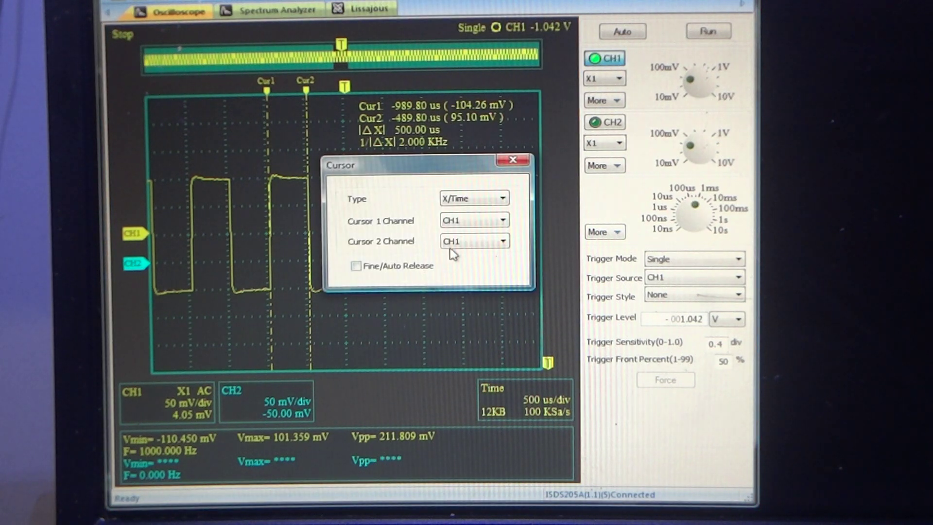
# Switch the CH1 cursors to Y/Voltage and place them at 44.59 mV and 56.76 mV.
pyautogui.click(502, 198)
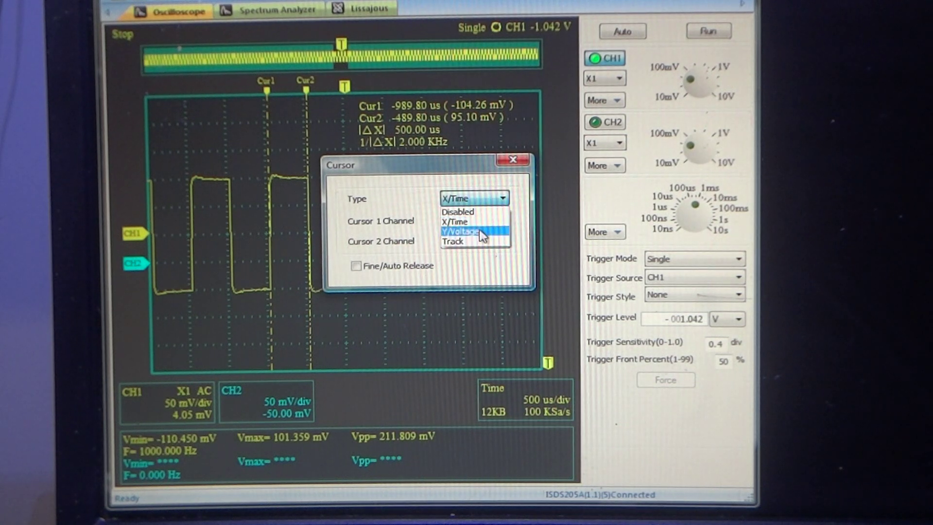
pyautogui.click(481, 232)
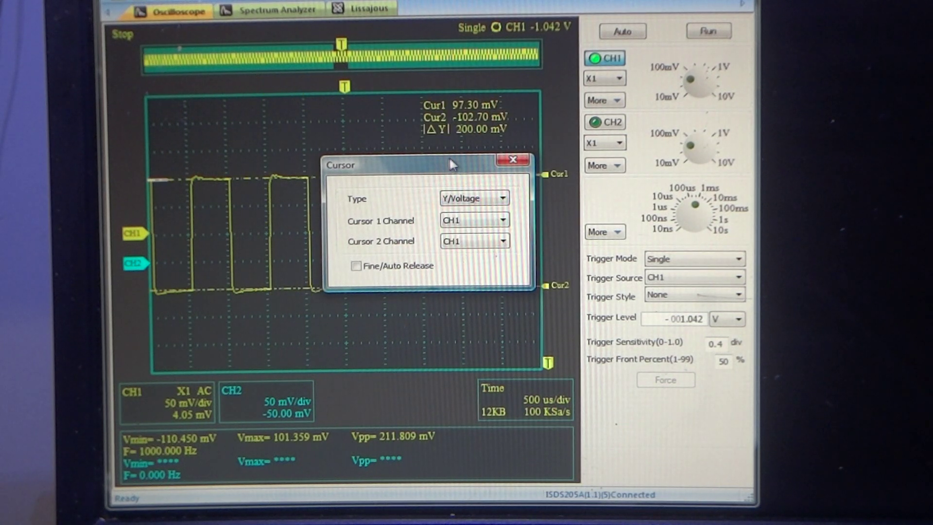
pyautogui.click(515, 161)
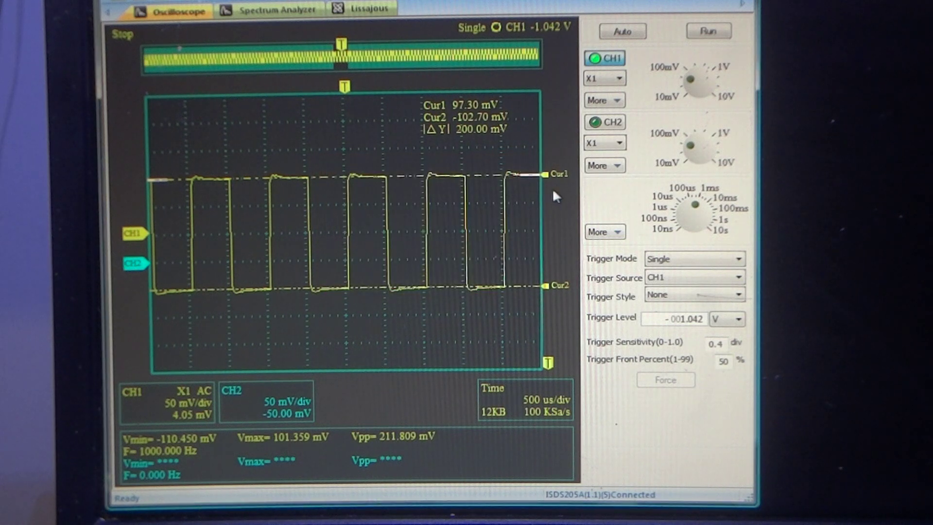
pyautogui.moveTo(545, 169); pyautogui.dragTo(557, 137)
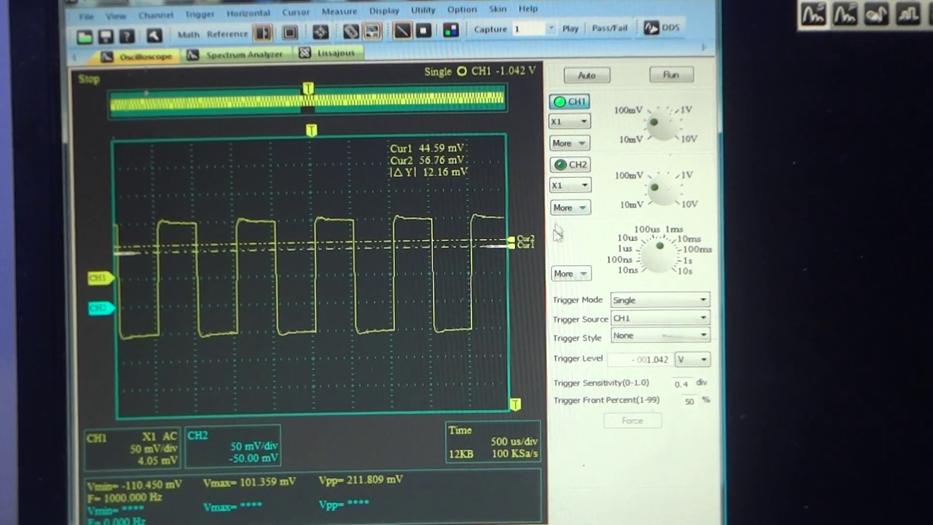
# Clear the square-wave capture and resume live Auto acquisition of the 10.5 kHz triangle.
pyautogui.click(668, 74)
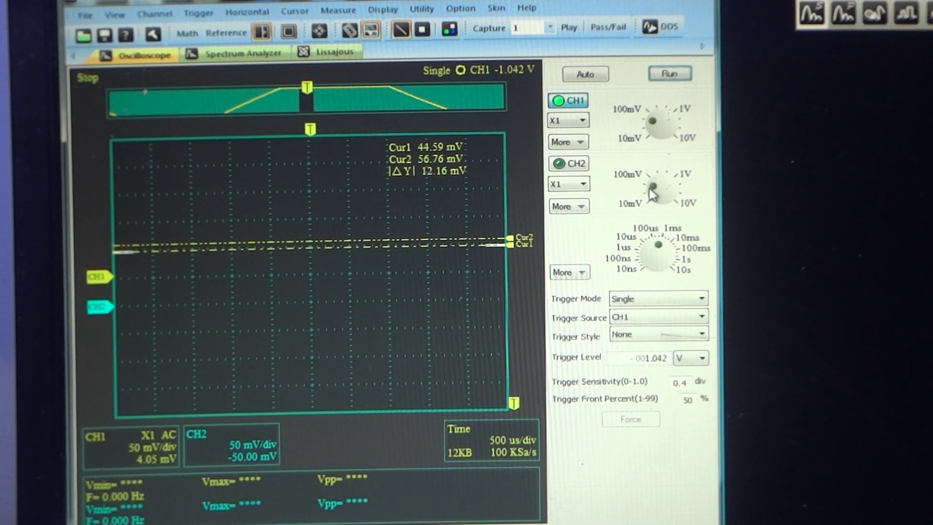
pyautogui.click(599, 76)
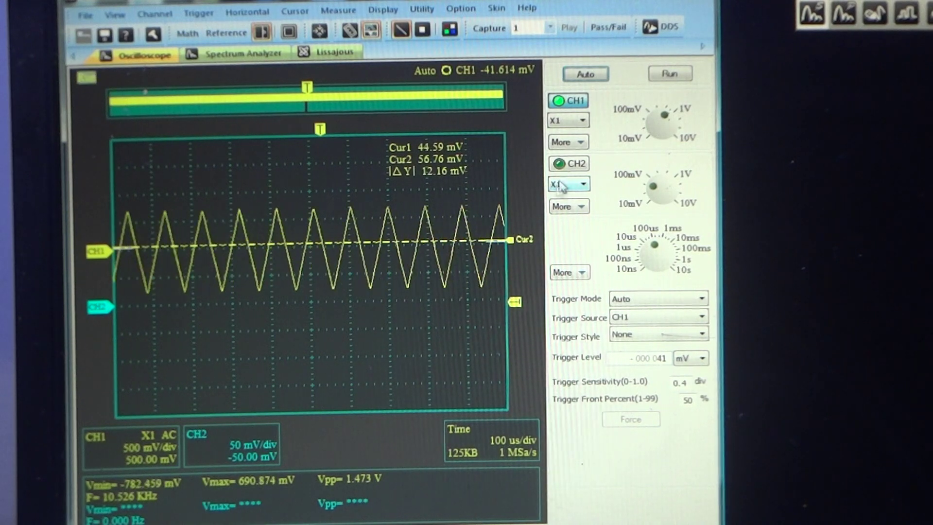
# Set CH1 to 200 mV/div and the timebase to 10 µs/div, then open the analyzer window.
pyautogui.click(676, 125)
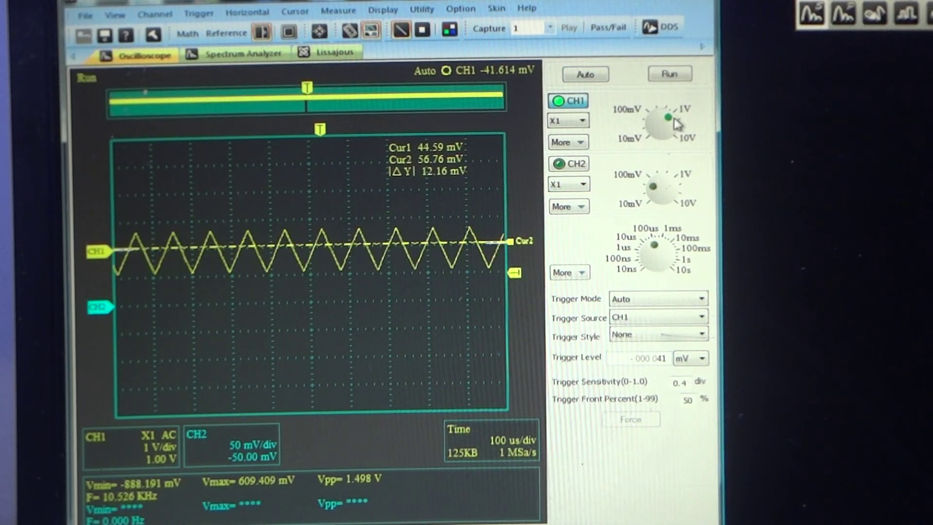
pyautogui.click(650, 126)
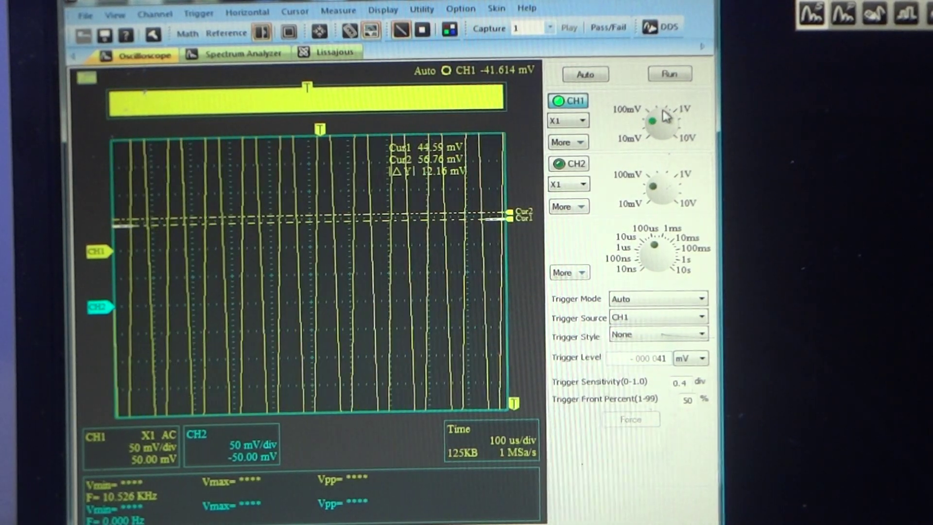
pyautogui.click(665, 116)
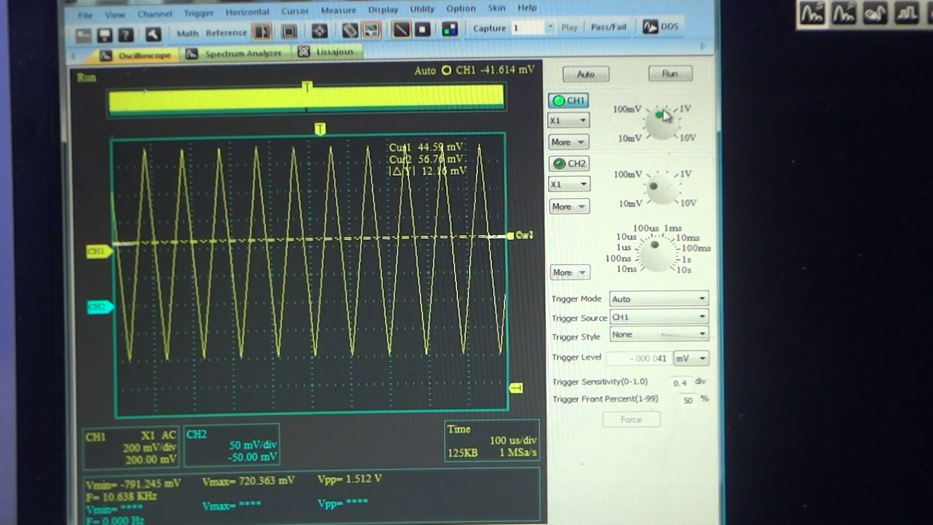
pyautogui.click(674, 248)
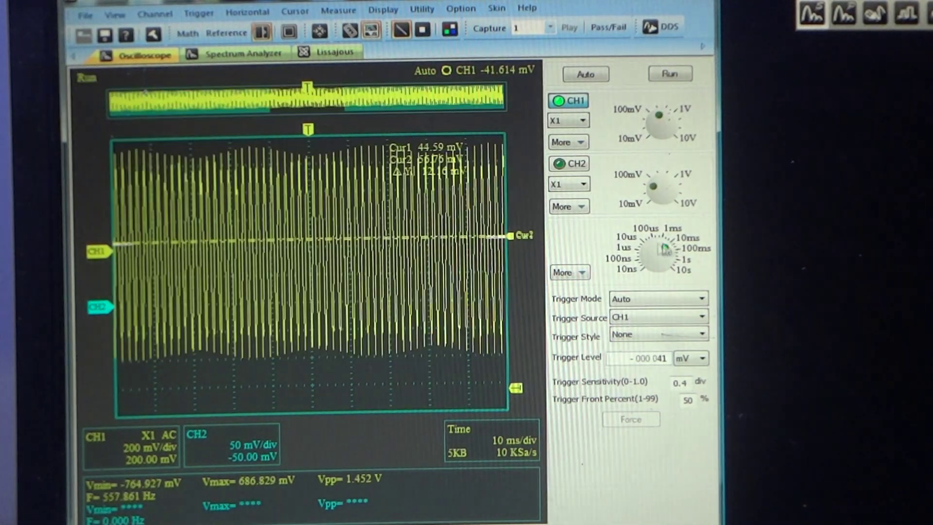
pyautogui.click(648, 250)
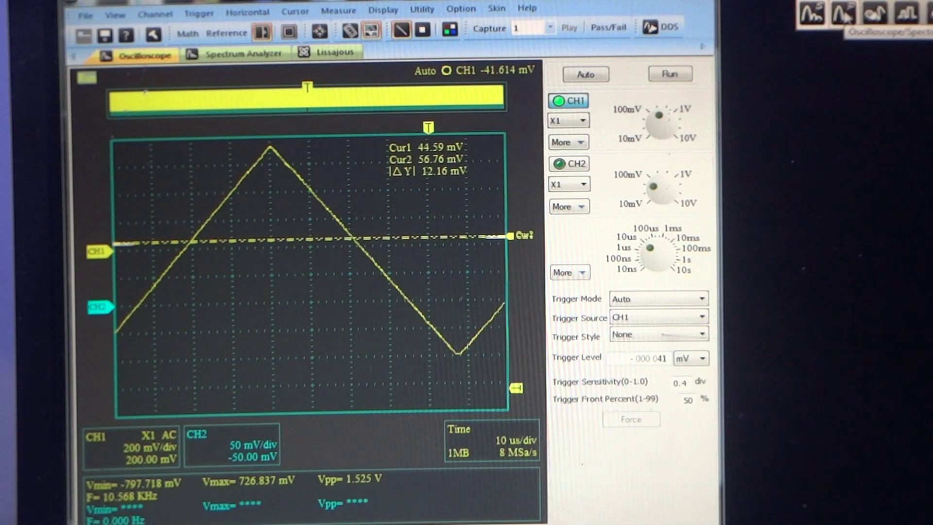
pyautogui.click(843, 14)
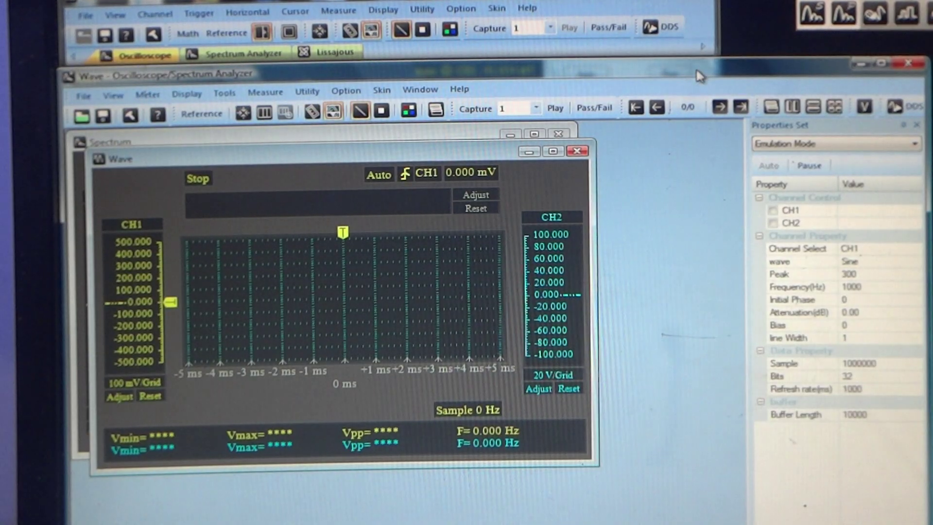
# Close the Wave and Spectrum panes, then the Emulation Mode analyzer window.
pyautogui.click(578, 151)
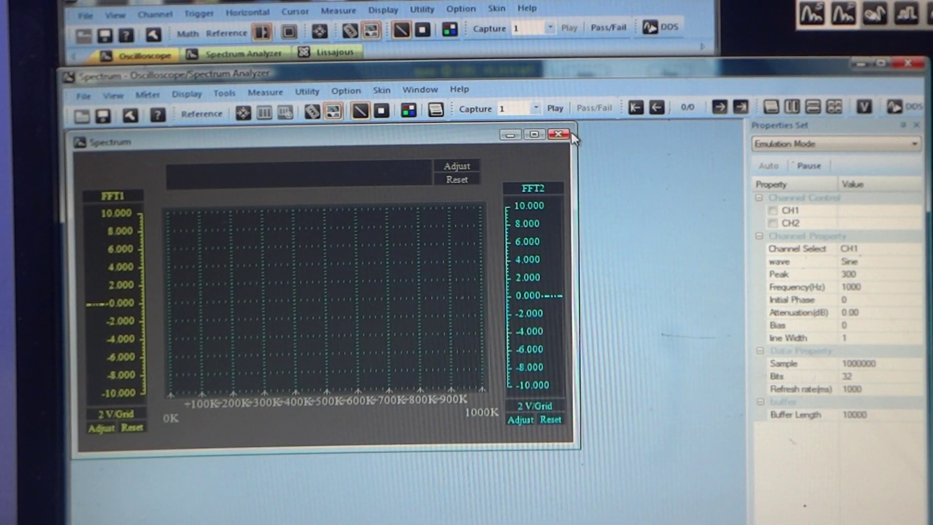
pyautogui.click(559, 134)
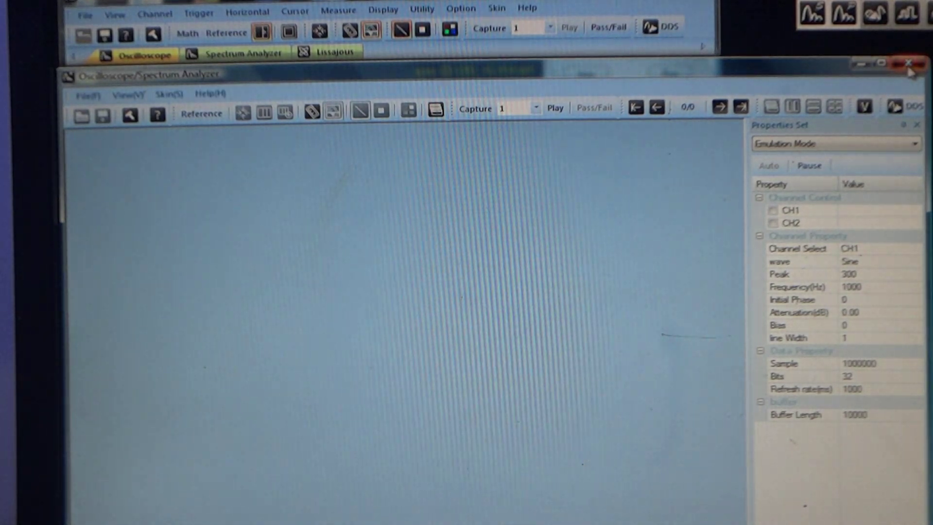
pyautogui.click(906, 64)
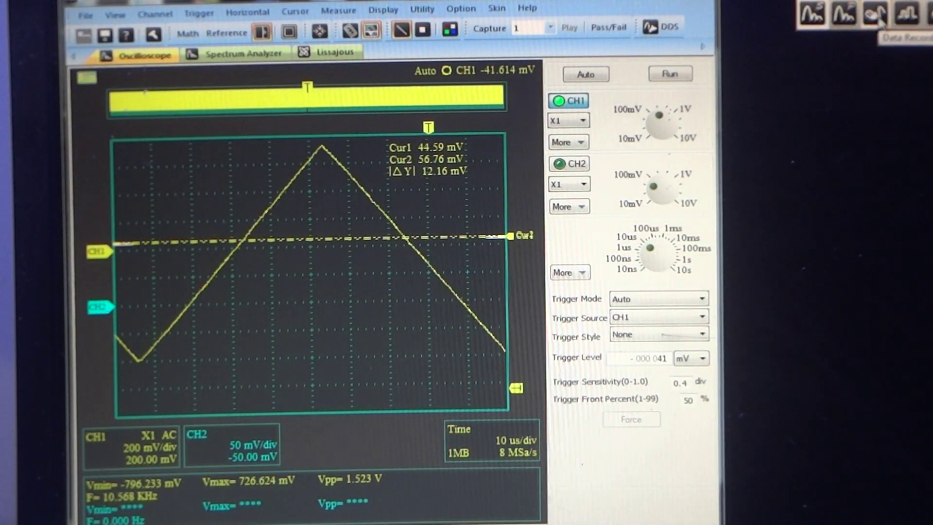
pyautogui.click(878, 16)
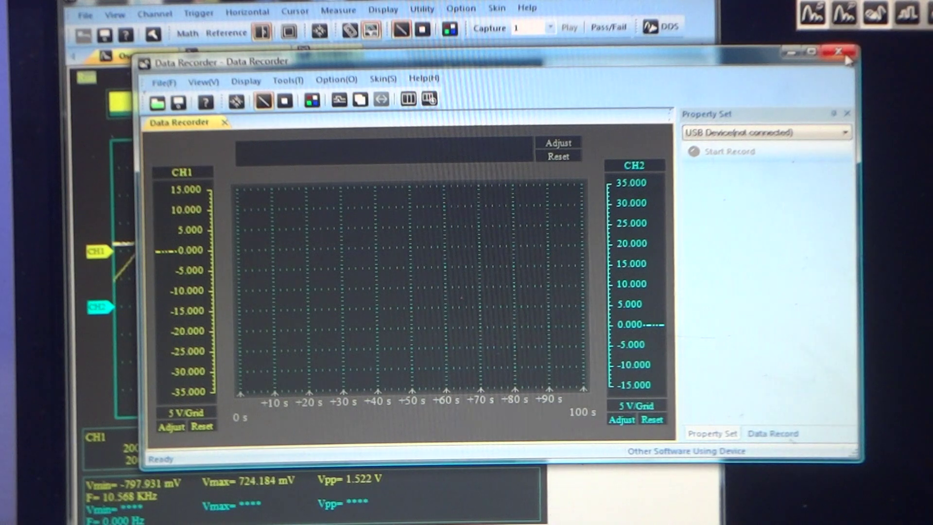
pyautogui.click(840, 53)
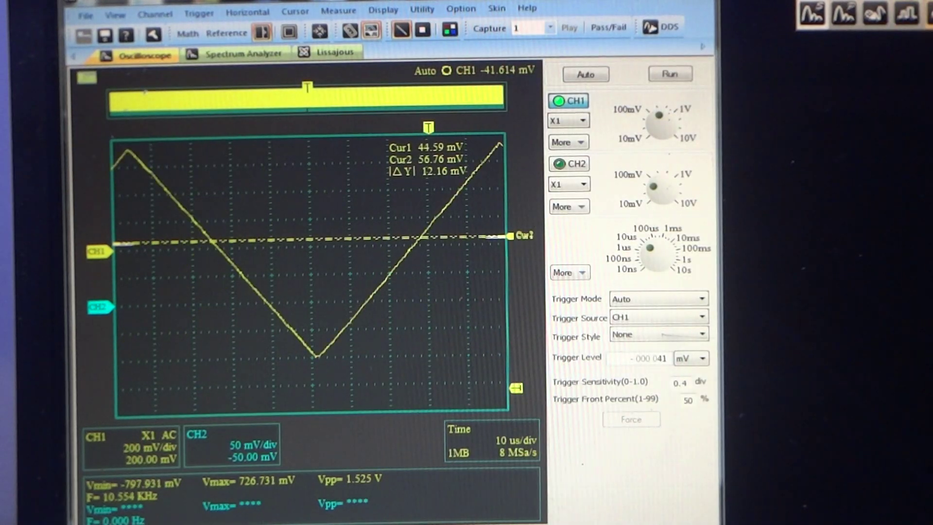
pyautogui.click(843, 15)
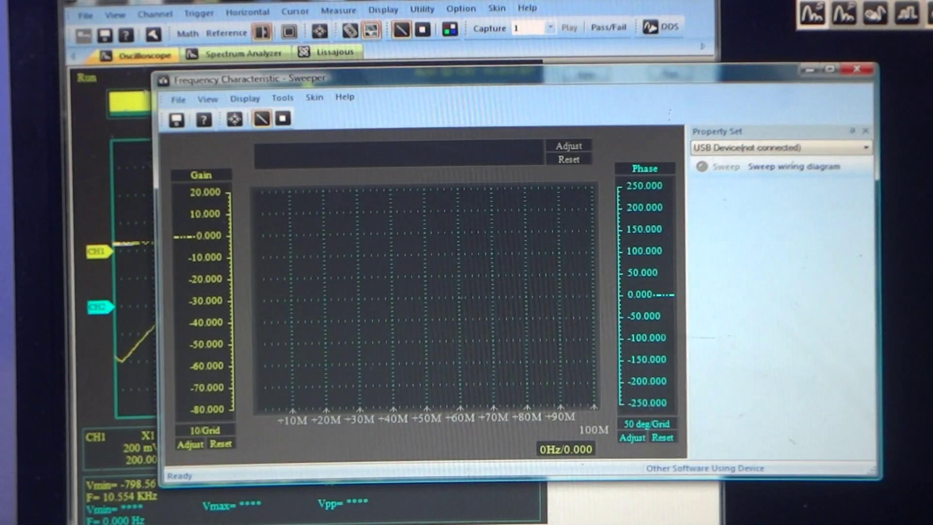
pyautogui.click(866, 73)
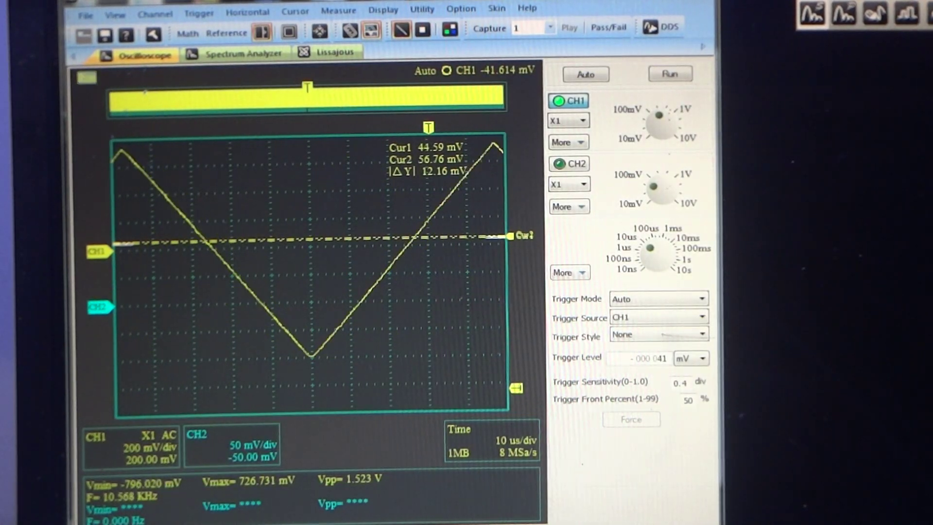
pyautogui.click(906, 14)
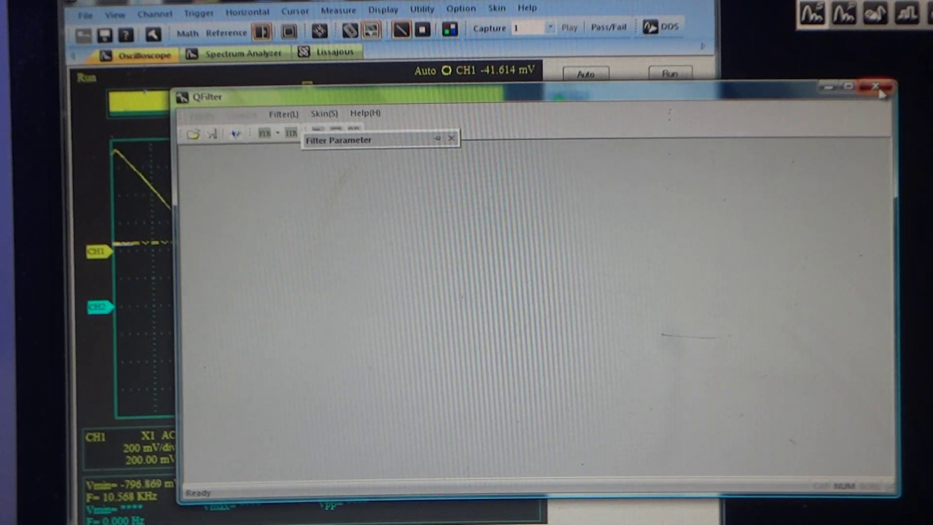
pyautogui.click(878, 89)
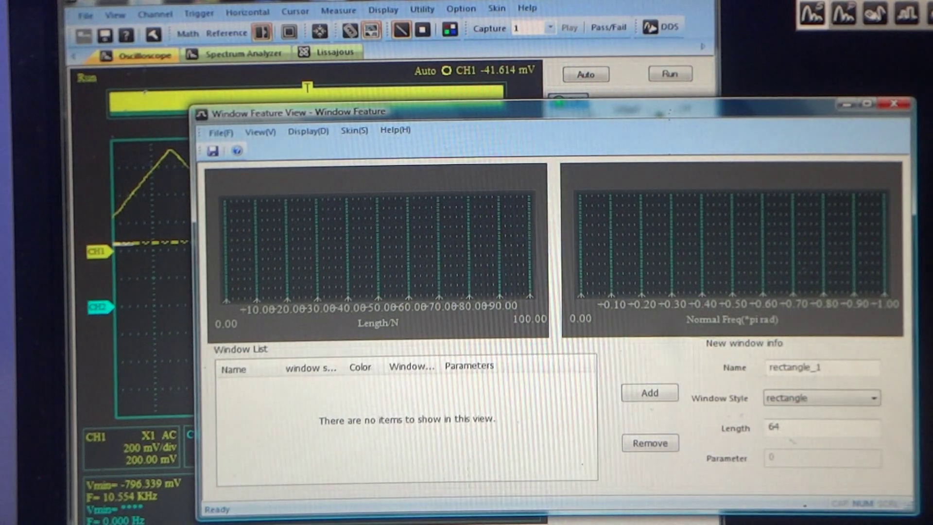
pyautogui.click(896, 108)
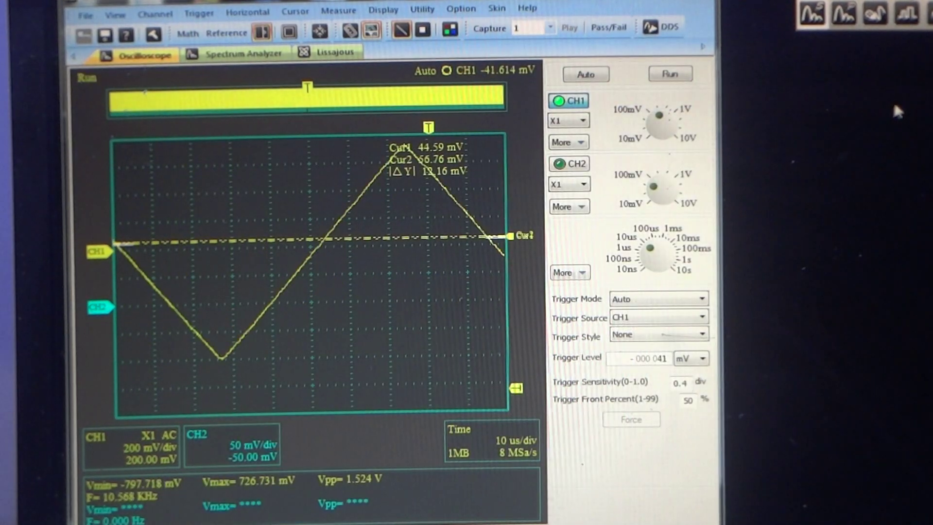